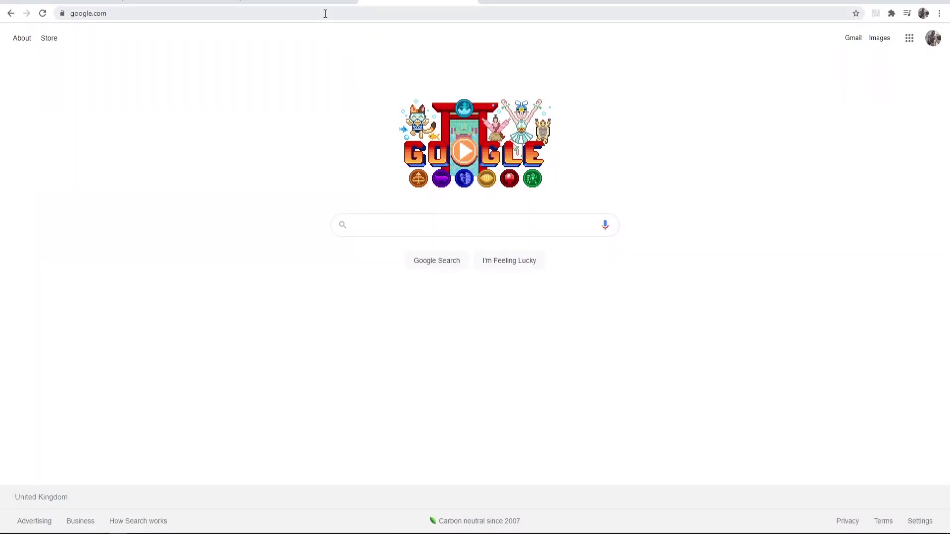
# Step: Go from Google to discord.com in Chrome's address bar
pyautogui.click(322, 13)
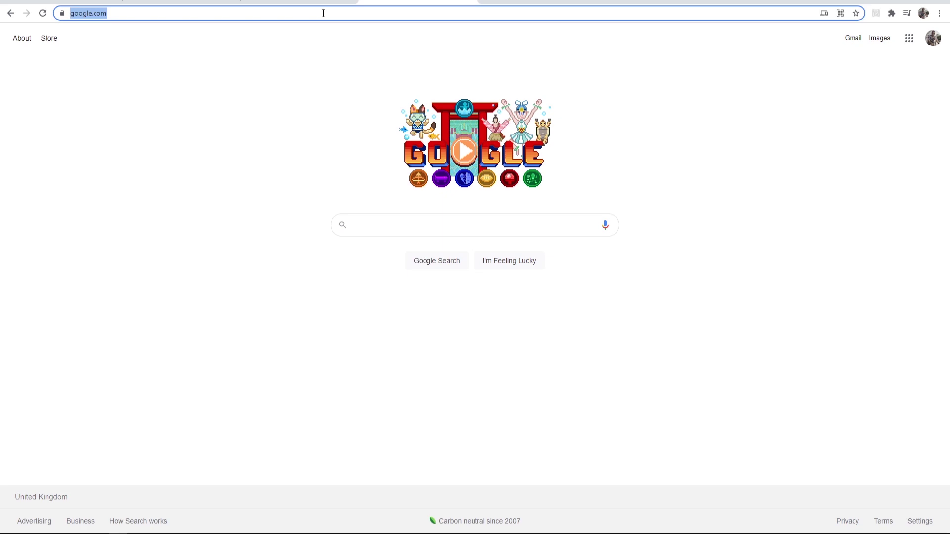
pyautogui.hotkey('ctrl', 'c')
pyautogui.write('sdi')
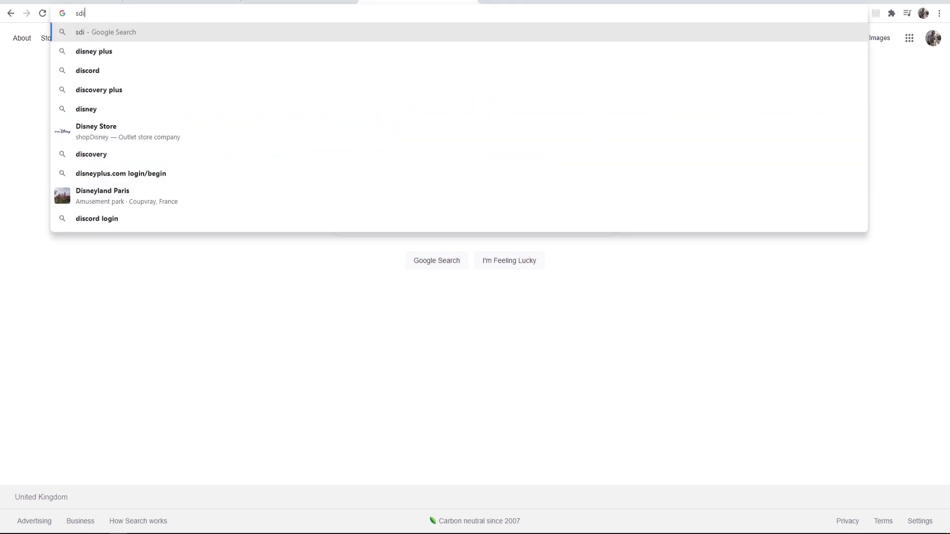
pyautogui.write('scord')
pyautogui.press('Return')
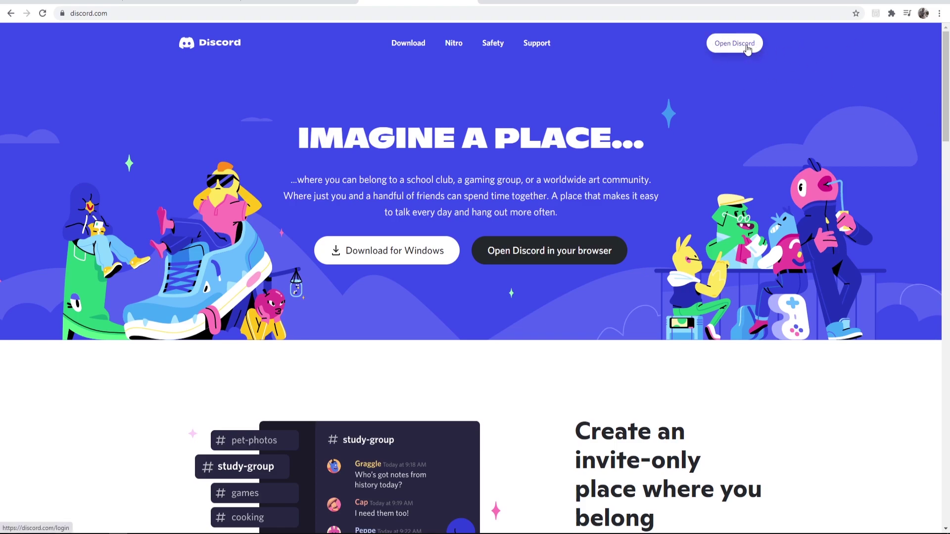
# Step: Launch the Discord web app and save 'Hello!' as the About Me text in User Profile
pyautogui.click(735, 43)
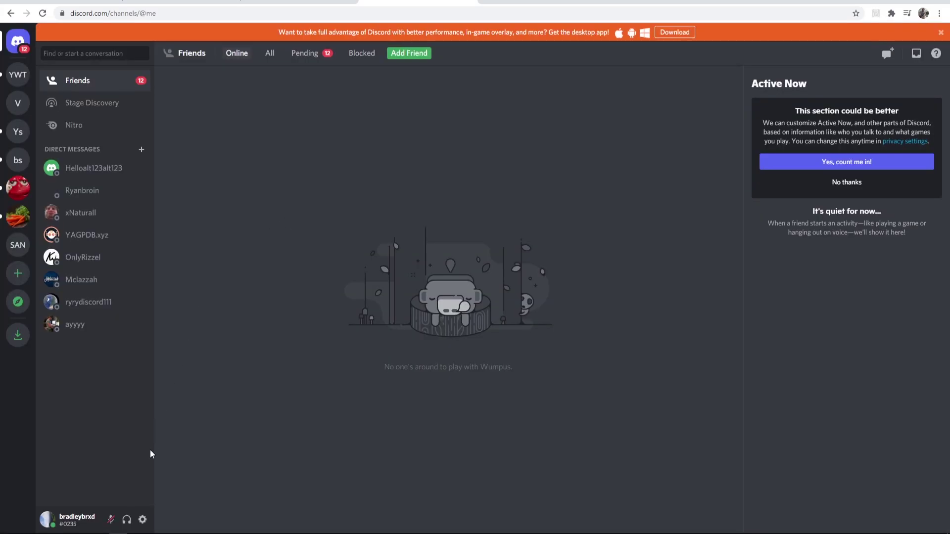
pyautogui.click(143, 521)
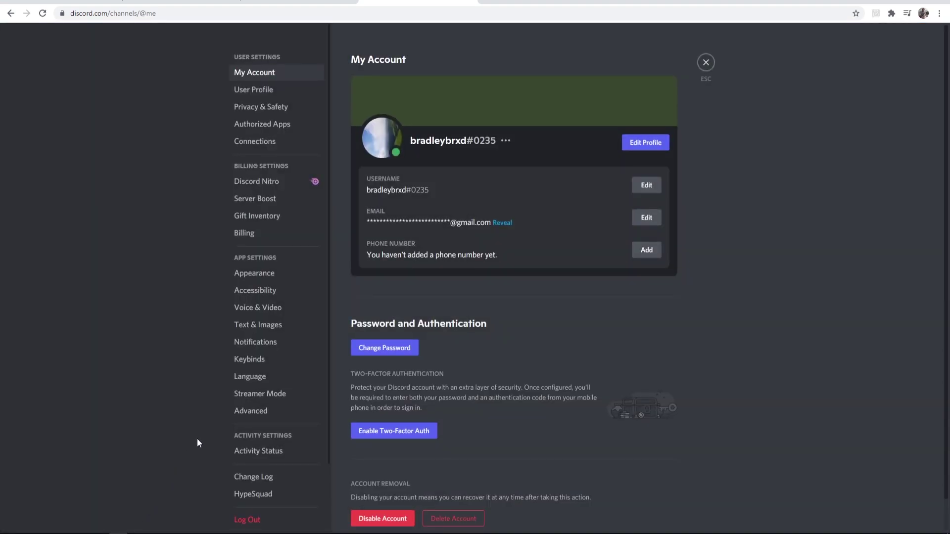
pyautogui.click(258, 90)
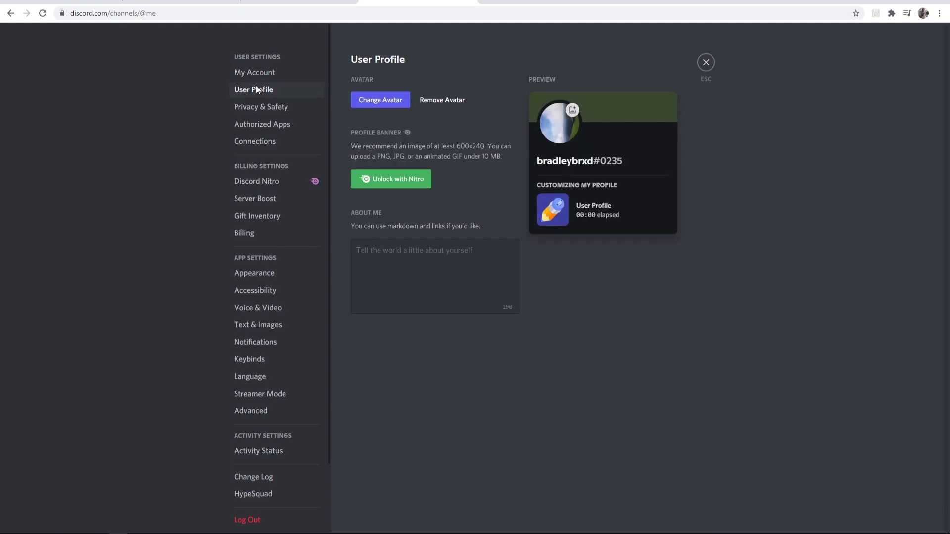
pyautogui.click(392, 253)
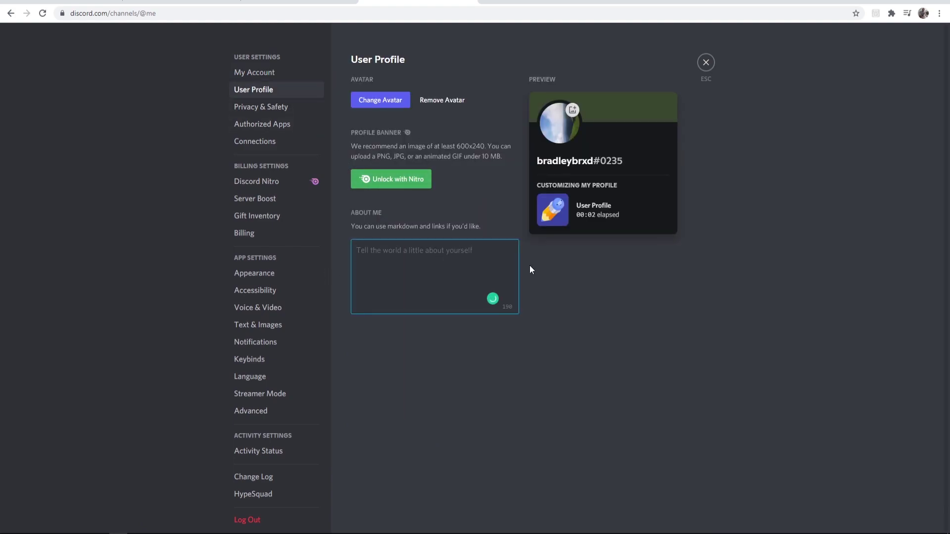
pyautogui.write('Hello')
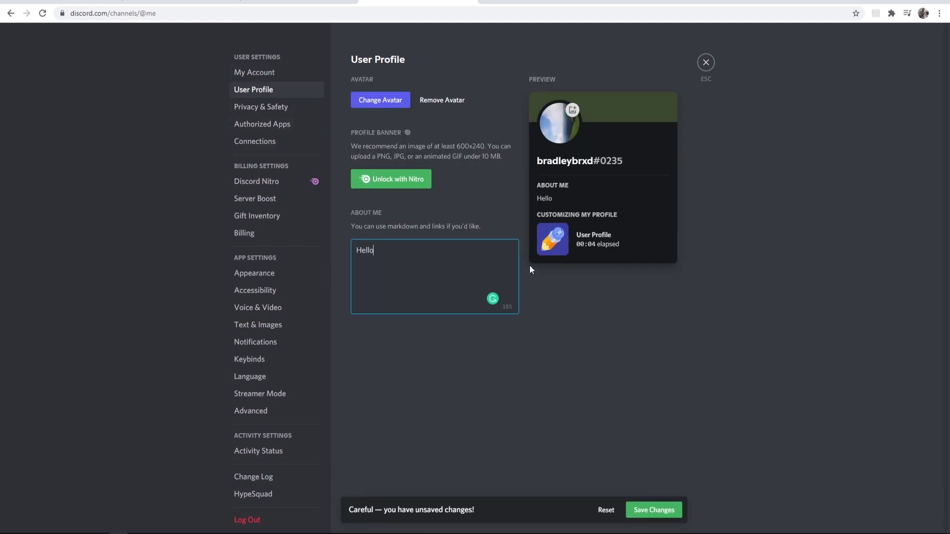
pyautogui.write('1')
pyautogui.press('BackSpace')
pyautogui.write('!')
pyautogui.click(662, 513)
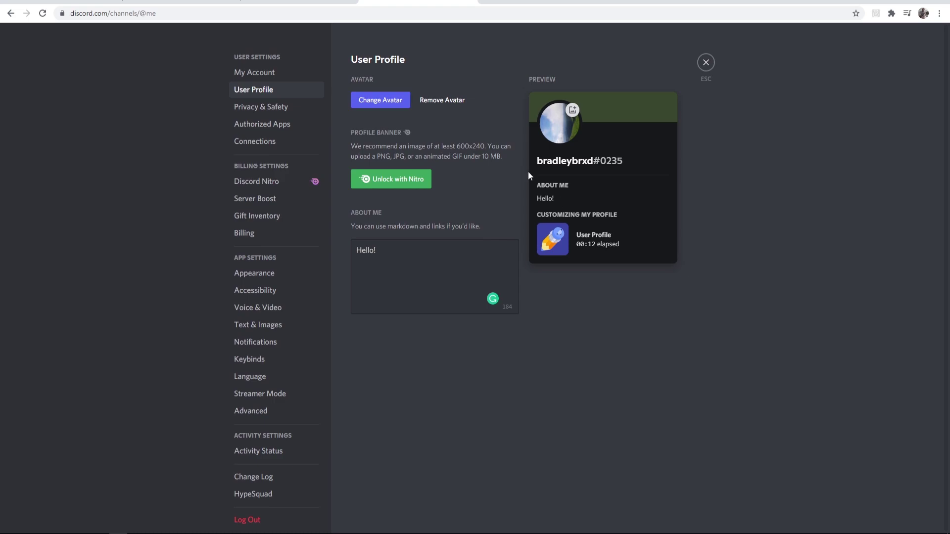
# Step: Exit User Settings, verify the profile popout's About Me reads 'Hello!', then dismiss the popout
pyautogui.click(706, 64)
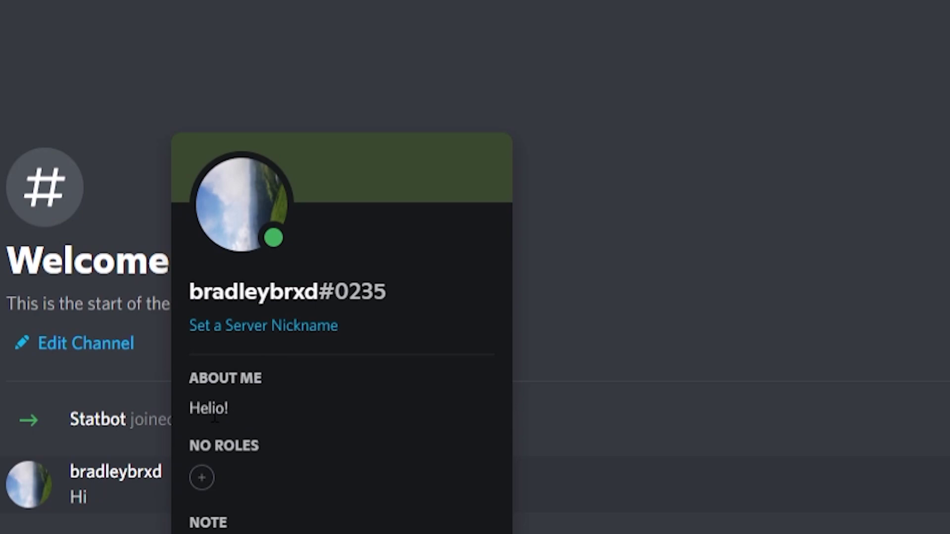
pyautogui.moveTo(204, 419); pyautogui.dragTo(189, 411)
pyautogui.click(229, 404)
pyautogui.doubleClick(228, 408)
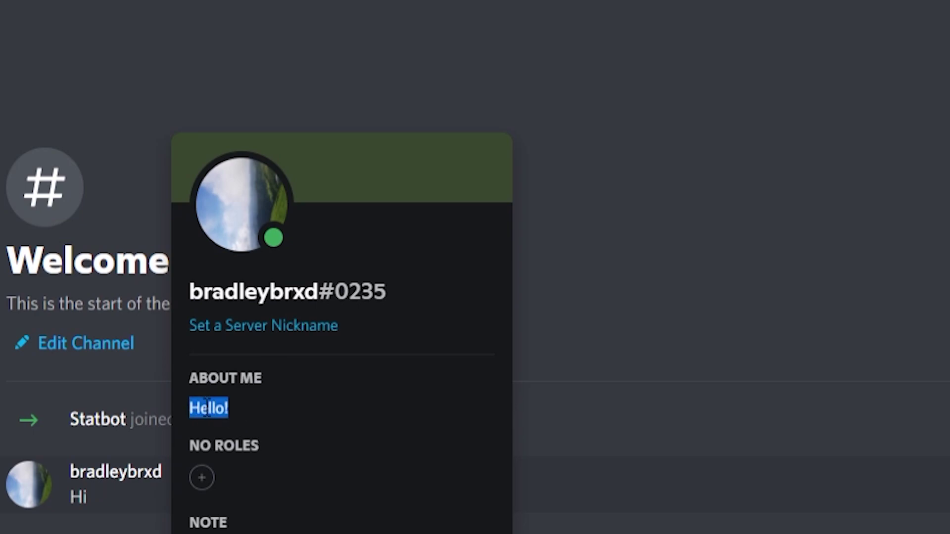
pyautogui.click(655, 76)
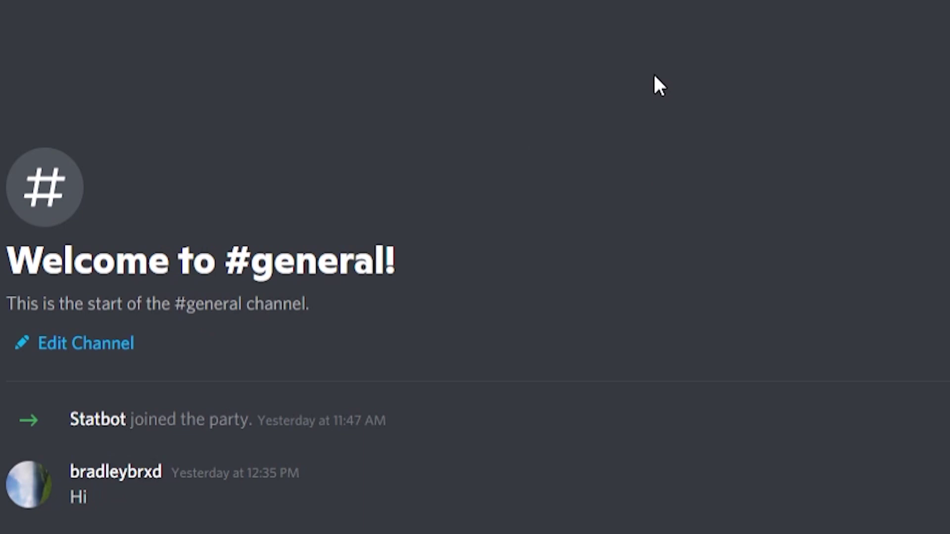